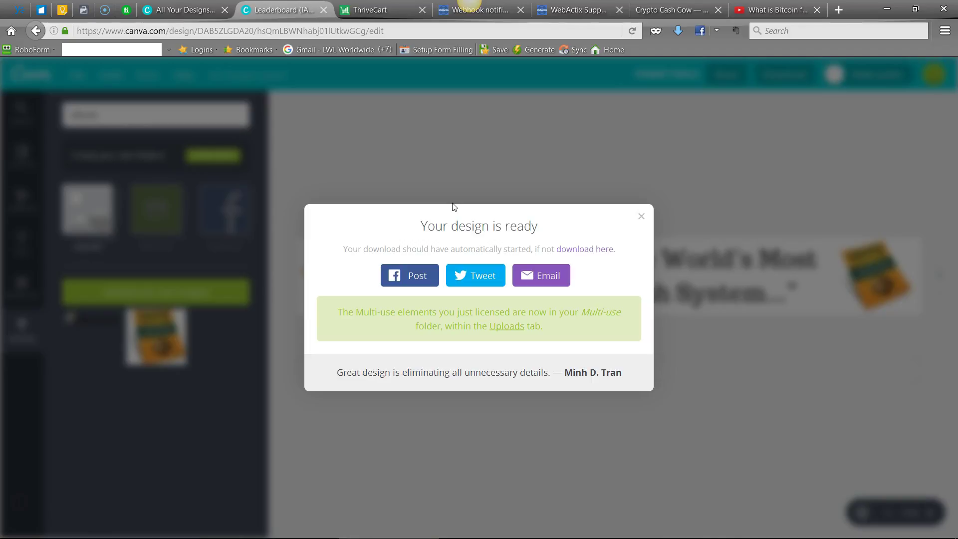
Step: Close the 'Your design is ready' dialog and dismiss the licensed-images tip
{"action": "left_click", "coordinate": [641, 216]}
{"action": "left_click", "coordinate": [569, 211]}
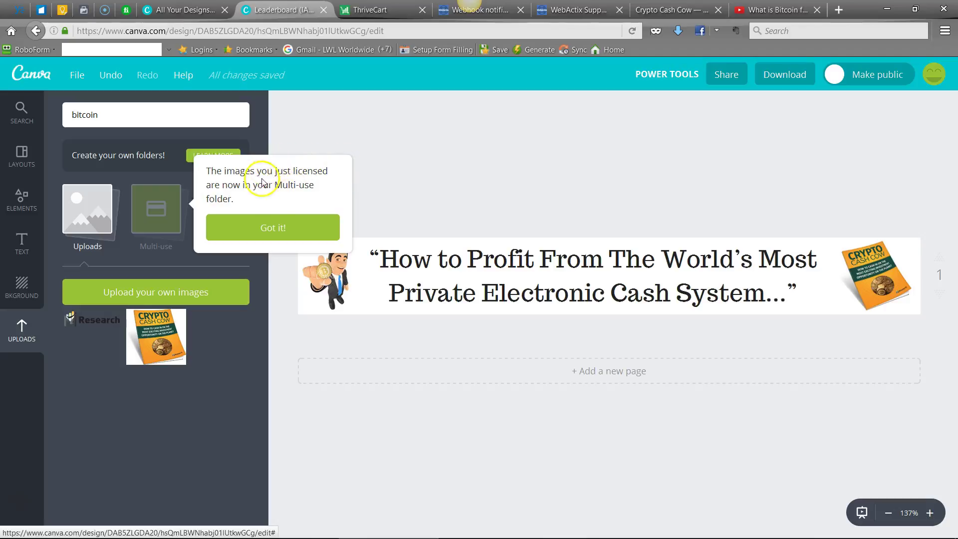
{"action": "left_click", "coordinate": [272, 227]}
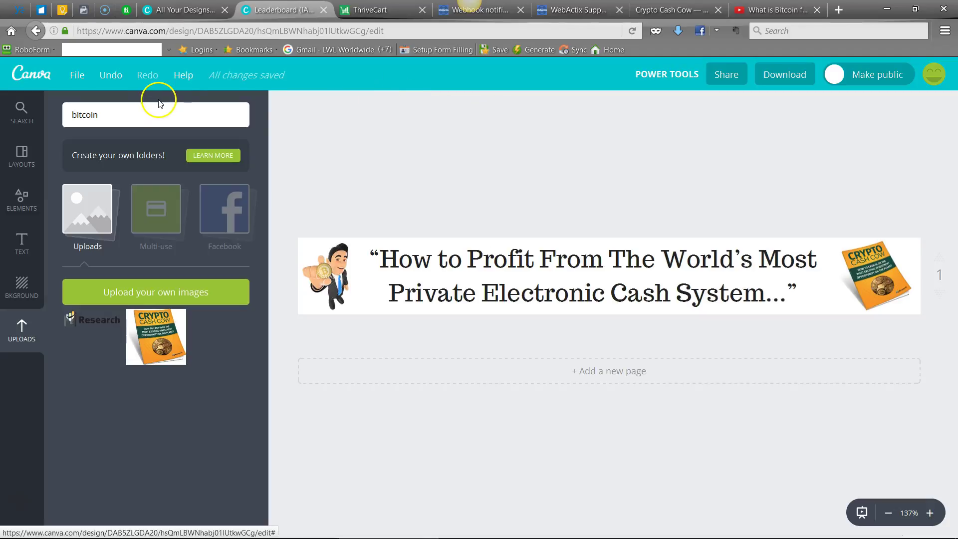
Step: Glance at Layouts, Search and the File menu, then return home via the Canva logo
{"action": "left_click", "coordinate": [23, 154]}
{"action": "left_click", "coordinate": [22, 114]}
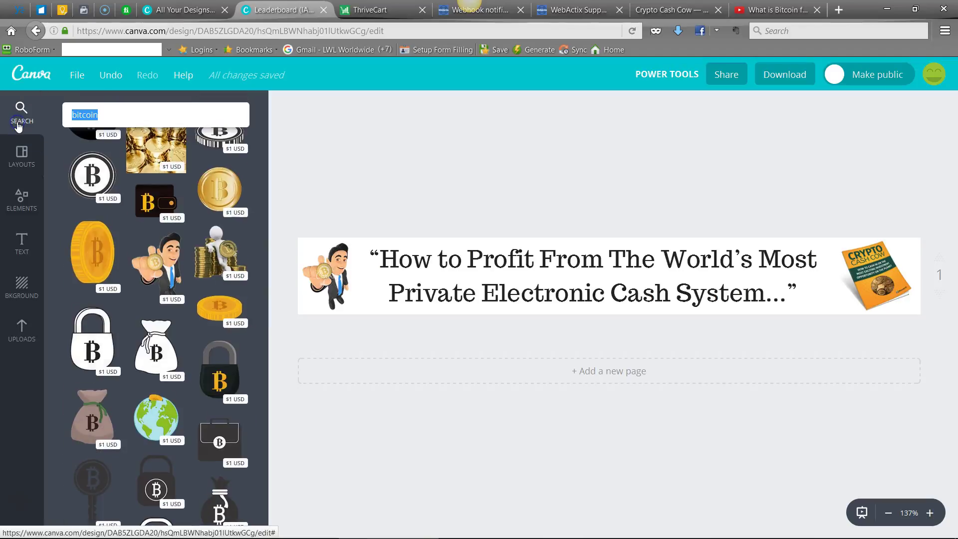
{"action": "left_click", "coordinate": [76, 75]}
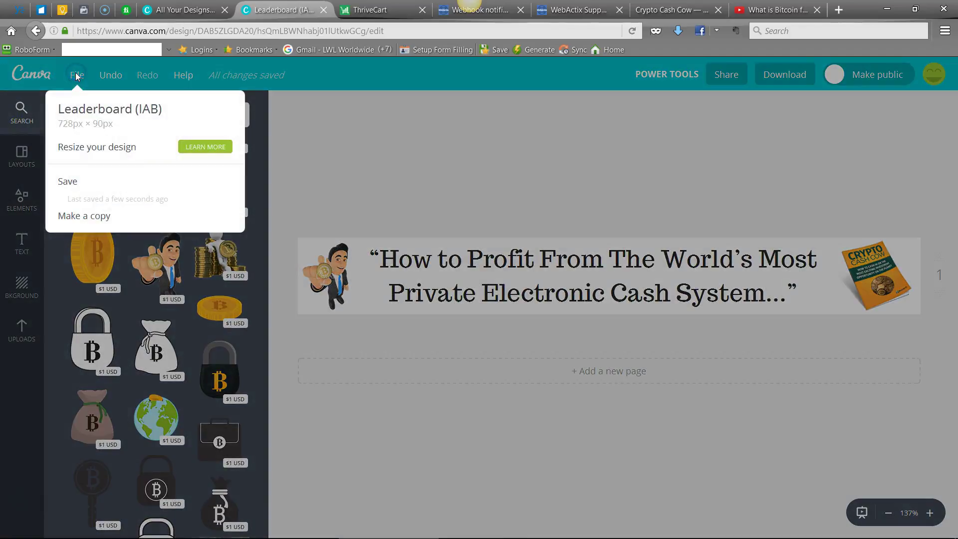
{"action": "left_click", "coordinate": [30, 76]}
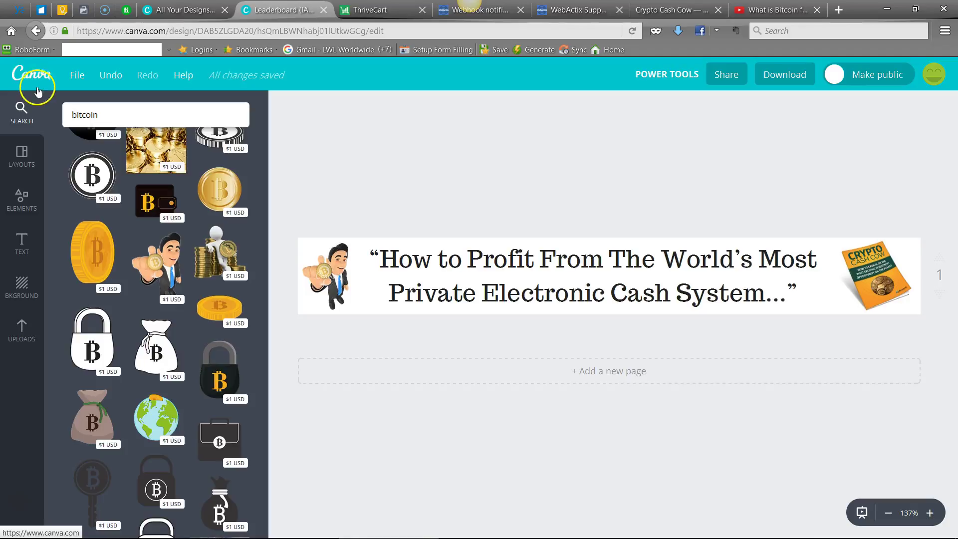
{"action": "left_click", "coordinate": [33, 78]}
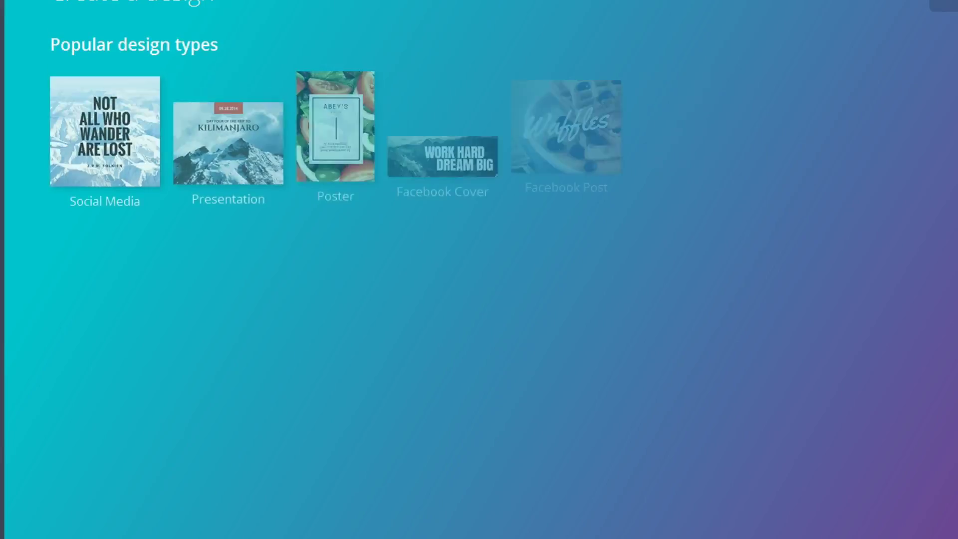
{"action": "scroll", "coordinate": [479, 269], "scroll_direction": "down", "scroll_amount": 3}
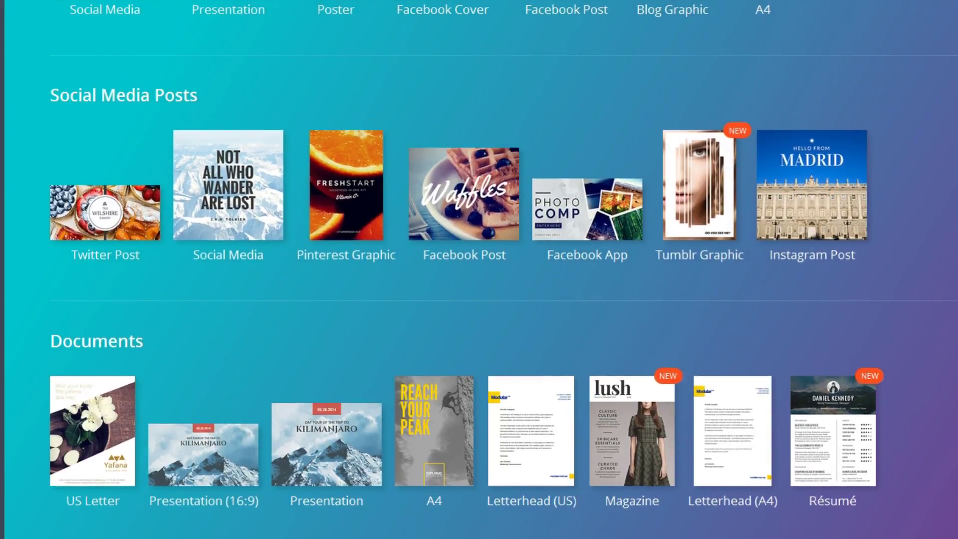
{"action": "scroll", "coordinate": [479, 270], "scroll_direction": "down", "scroll_amount": 2}
{"action": "scroll", "coordinate": [479, 270], "scroll_direction": "down", "scroll_amount": 1}
{"action": "scroll", "coordinate": [479, 269], "scroll_direction": "down", "scroll_amount": 2}
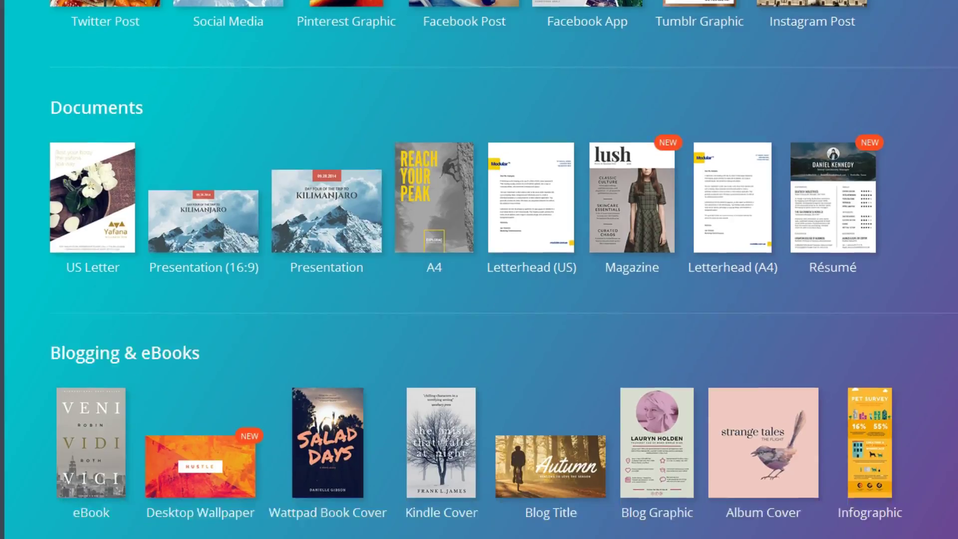
{"action": "scroll", "coordinate": [479, 270], "scroll_direction": "down", "scroll_amount": 1}
{"action": "scroll", "coordinate": [479, 269], "scroll_direction": "down", "scroll_amount": 2}
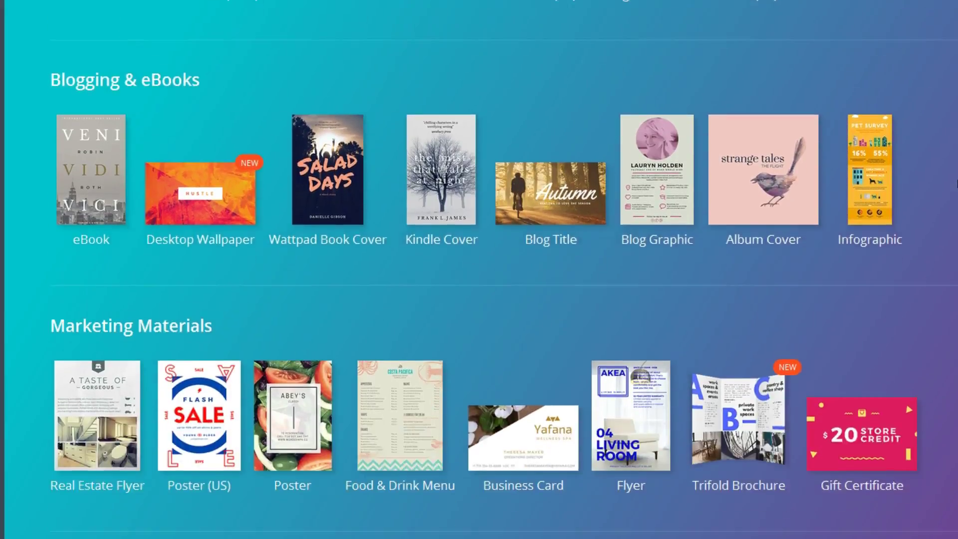
{"action": "scroll", "coordinate": [479, 269], "scroll_direction": "down", "scroll_amount": 2}
{"action": "scroll", "coordinate": [956, 182], "scroll_direction": "down", "scroll_amount": 1}
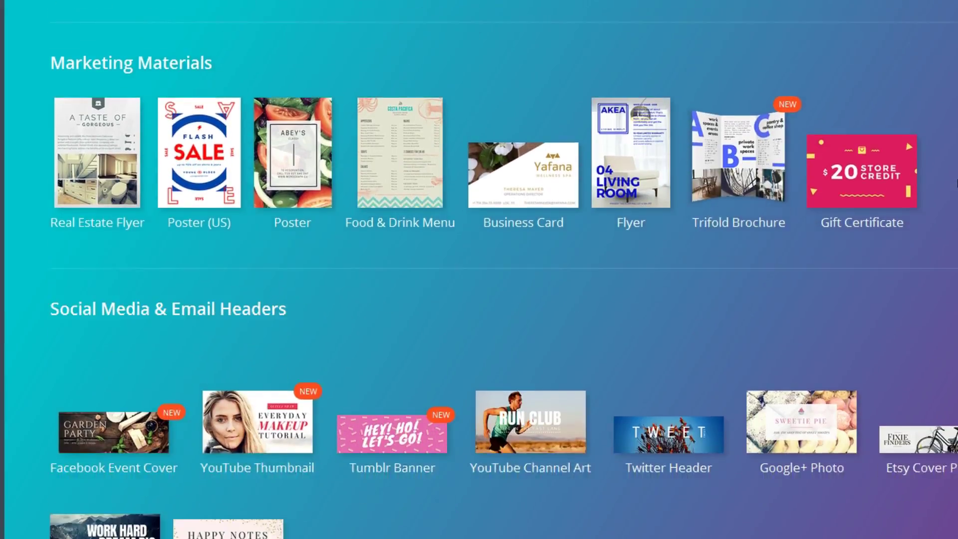
{"action": "scroll", "coordinate": [956, 182], "scroll_direction": "down", "scroll_amount": 2}
{"action": "scroll", "coordinate": [956, 182], "scroll_direction": "down", "scroll_amount": 2}
{"action": "scroll", "coordinate": [956, 184], "scroll_direction": "down", "scroll_amount": 2}
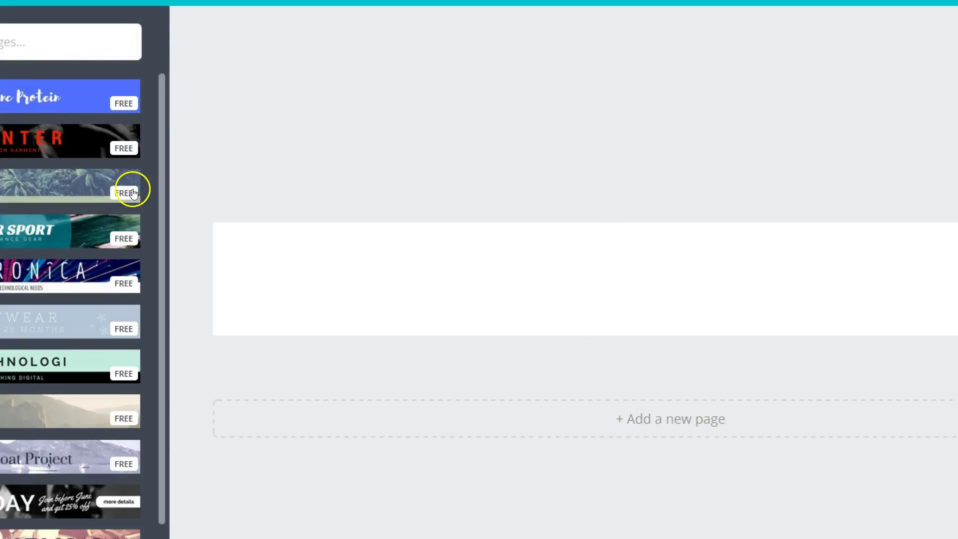
{"action": "scroll", "coordinate": [132, 181], "scroll_direction": "down", "scroll_amount": 3}
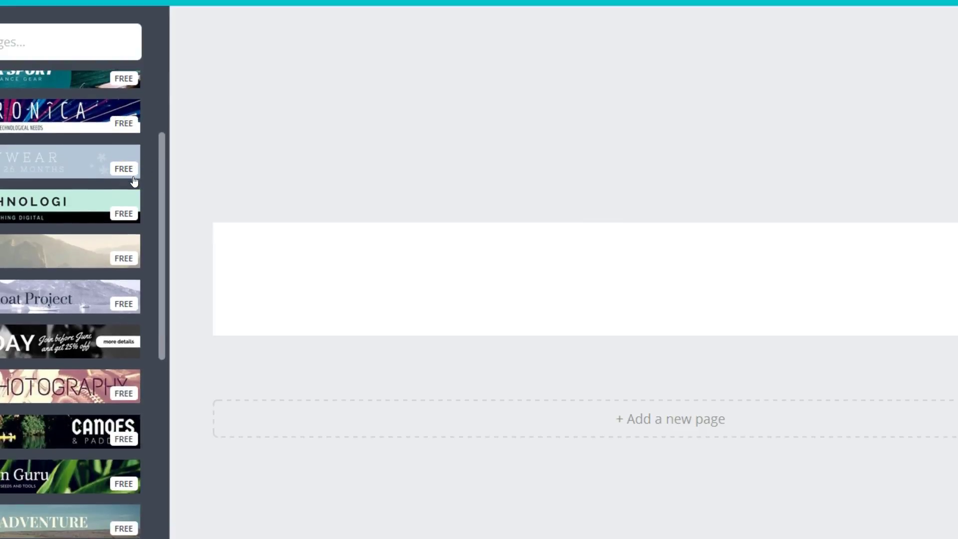
{"action": "scroll", "coordinate": [133, 181], "scroll_direction": "down", "scroll_amount": 2}
{"action": "scroll", "coordinate": [133, 180], "scroll_direction": "down", "scroll_amount": 2}
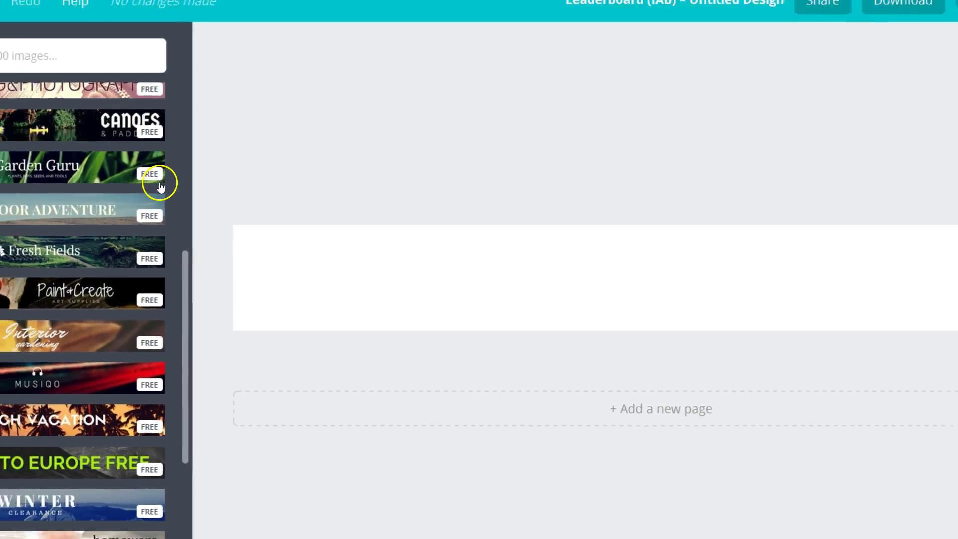
{"action": "scroll", "coordinate": [241, 204], "scroll_direction": "down", "scroll_amount": 2}
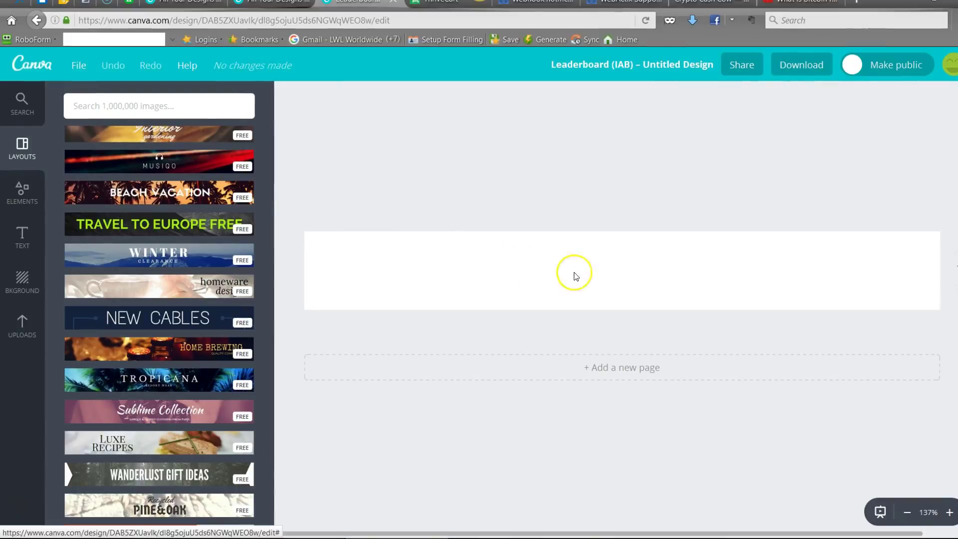
Step: Search elements for 'bitcoin' and drag the businessman graphic to the banner's left end
{"action": "left_click", "coordinate": [31, 196]}
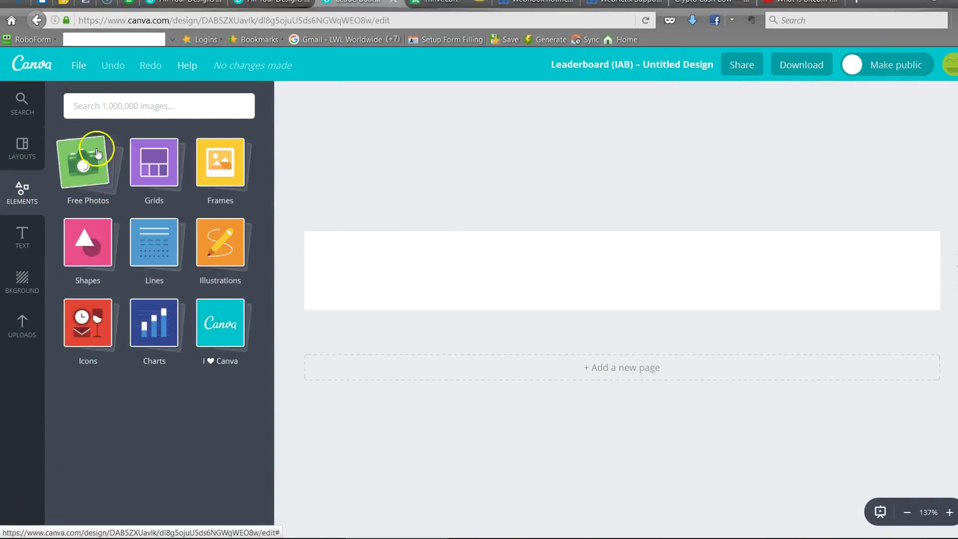
{"action": "left_click", "coordinate": [121, 106]}
{"action": "type", "text": "bitcoin"}
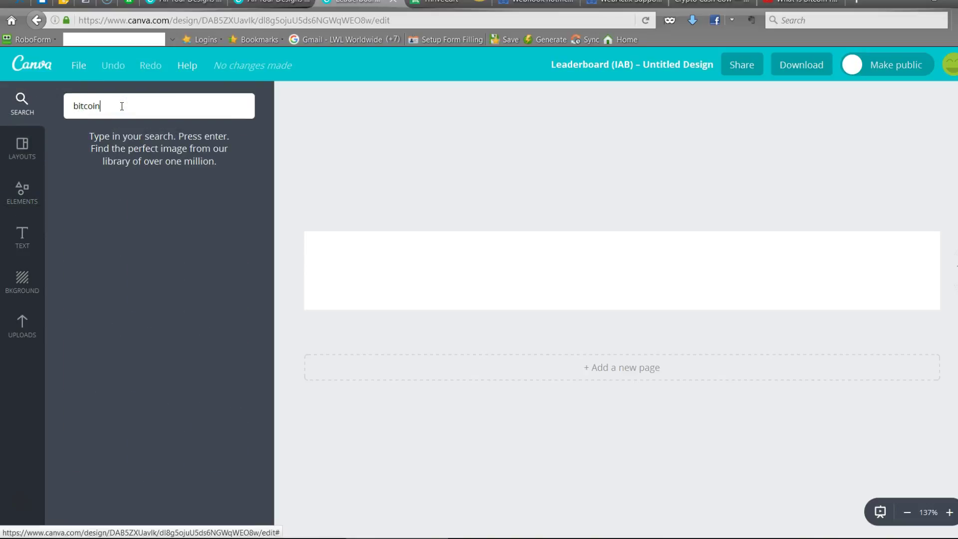
{"action": "key", "text": "Return"}
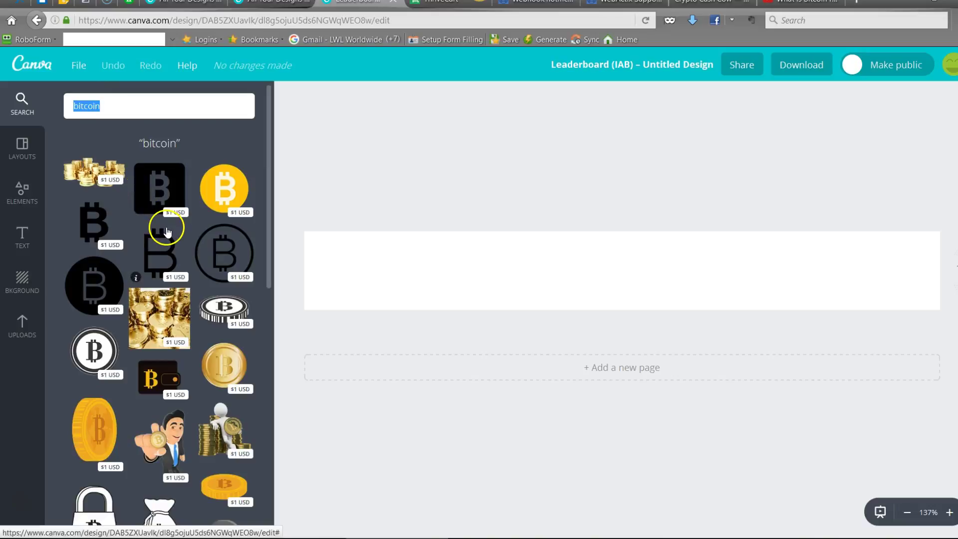
{"action": "scroll", "coordinate": [161, 191], "scroll_direction": "down", "scroll_amount": 2}
{"action": "scroll", "coordinate": [169, 196], "scroll_direction": "down", "scroll_amount": 2}
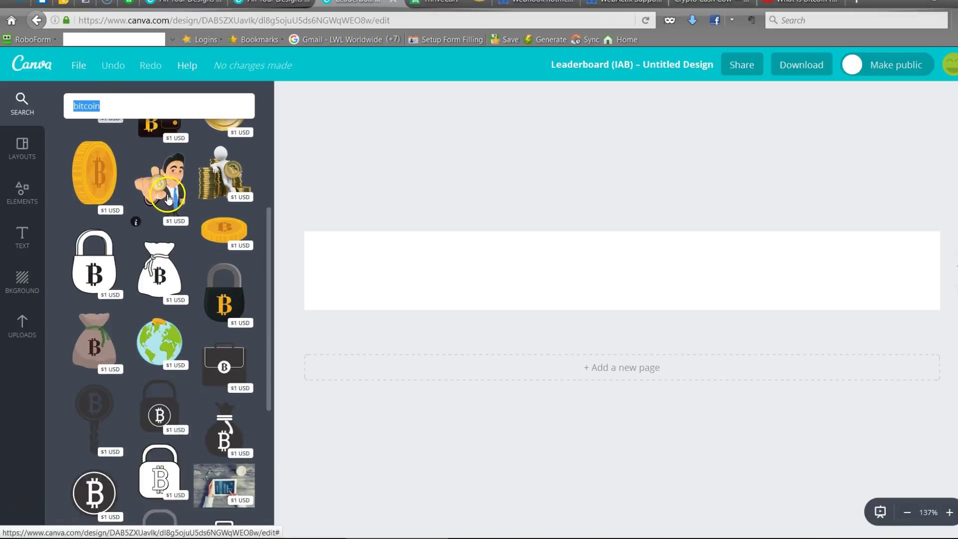
{"action": "scroll", "coordinate": [167, 200], "scroll_direction": "up", "scroll_amount": 2}
{"action": "left_click_drag", "start_coordinate": [161, 286], "coordinate": [346, 260]}
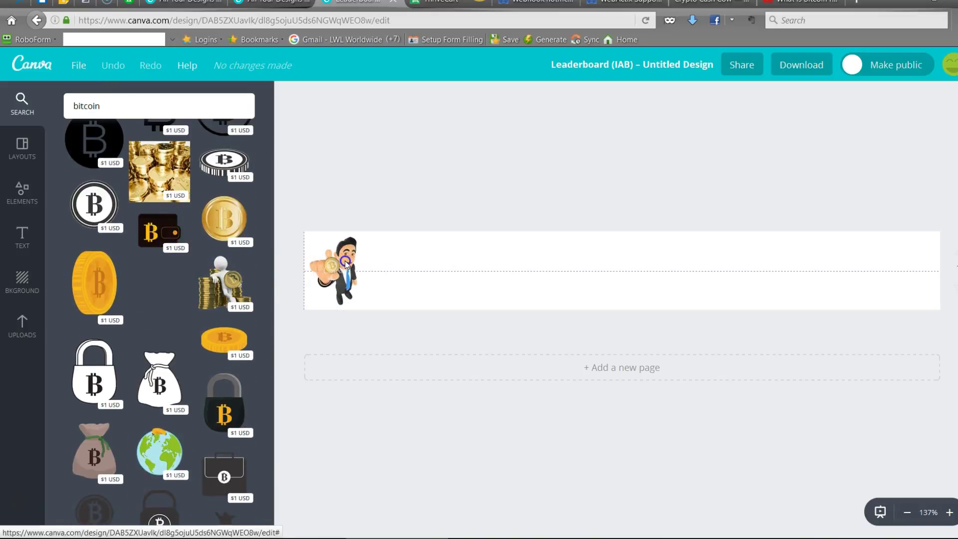
Step: Add a subheading reading 'How to...' and widen its box across the banner centre
{"action": "left_click", "coordinate": [22, 236]}
{"action": "left_click", "coordinate": [165, 216]}
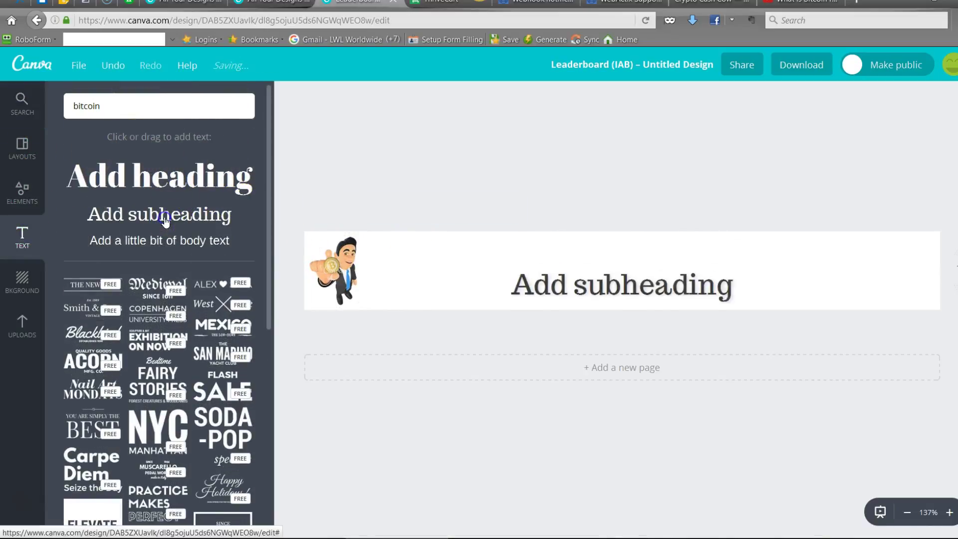
{"action": "left_click", "coordinate": [544, 281]}
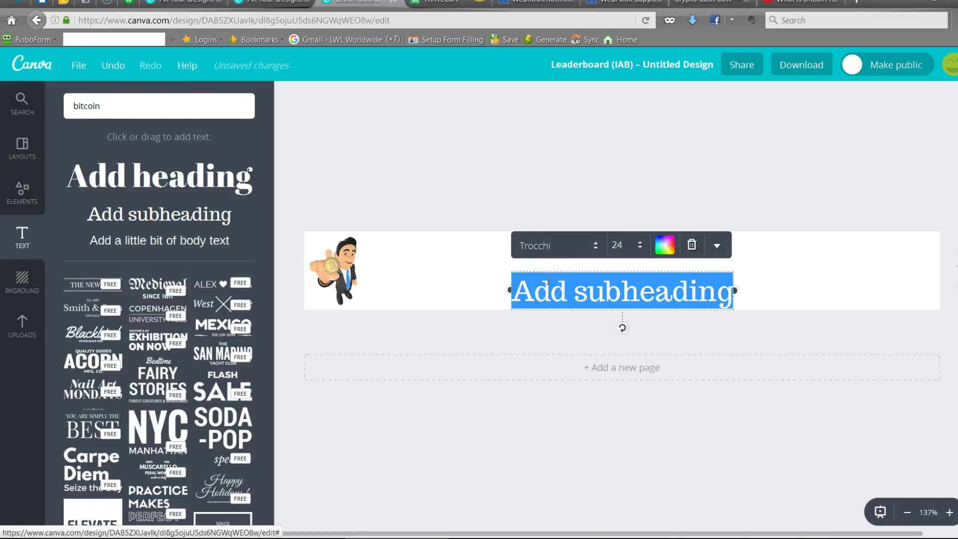
{"action": "type", "text": "How to..."}
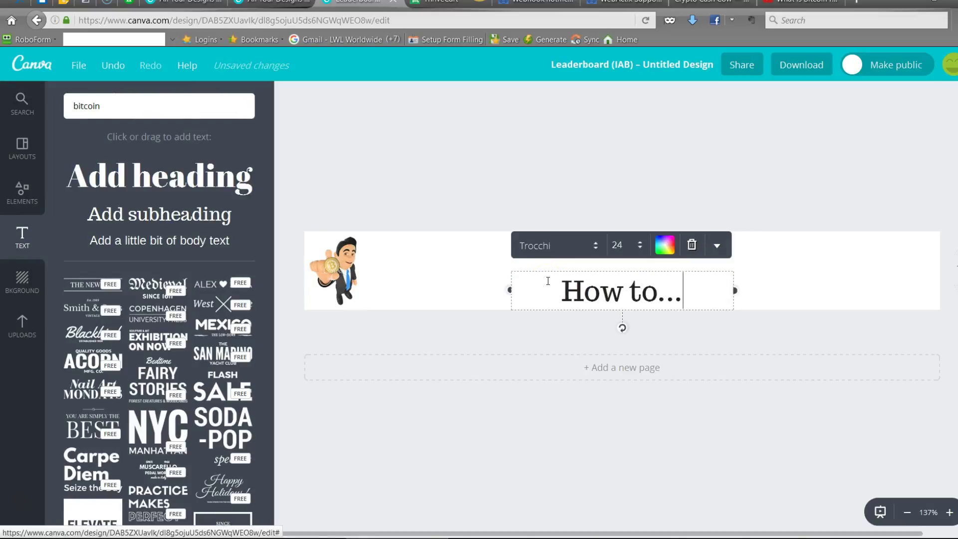
{"action": "left_click_drag", "start_coordinate": [510, 288], "coordinate": [443, 289]}
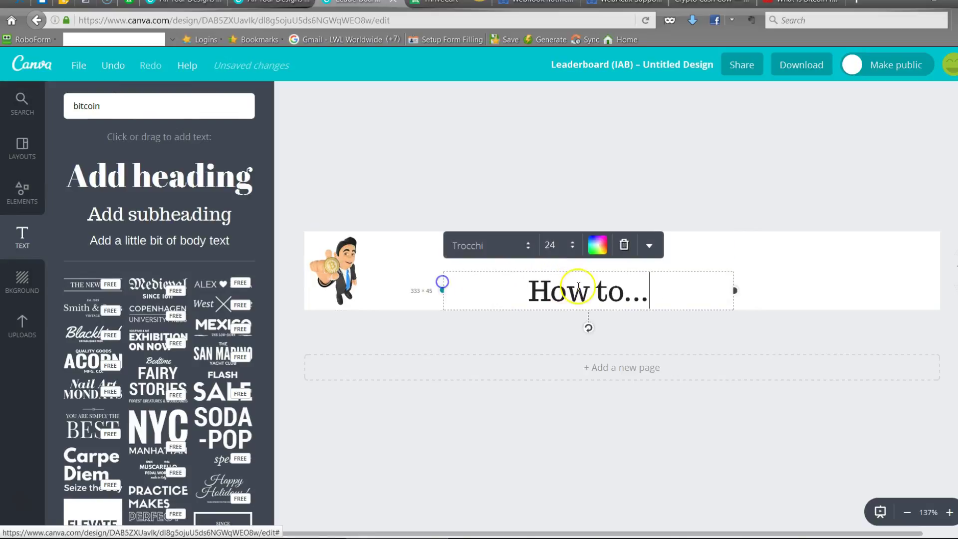
{"action": "left_click_drag", "start_coordinate": [589, 322], "coordinate": [590, 301]}
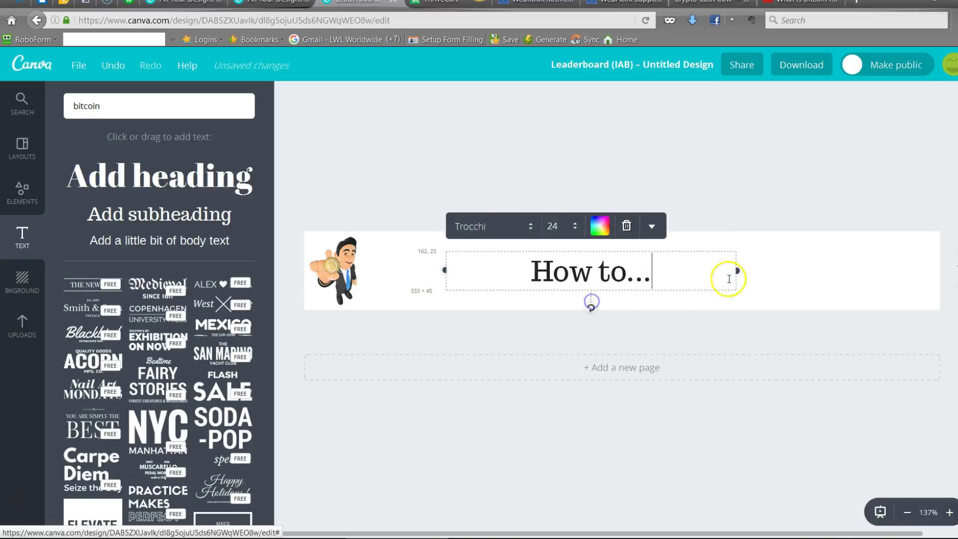
{"action": "left_click_drag", "start_coordinate": [734, 271], "coordinate": [805, 264]}
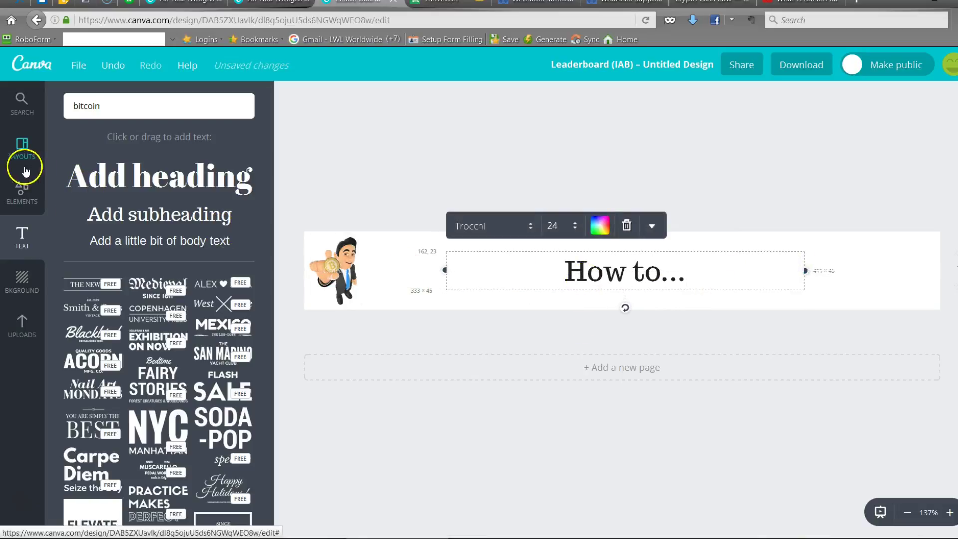
Step: Place the Crypto Cash Cow book cover from Uploads at the banner's right end
{"action": "left_click", "coordinate": [24, 320]}
{"action": "left_click_drag", "start_coordinate": [112, 329], "coordinate": [912, 271]}
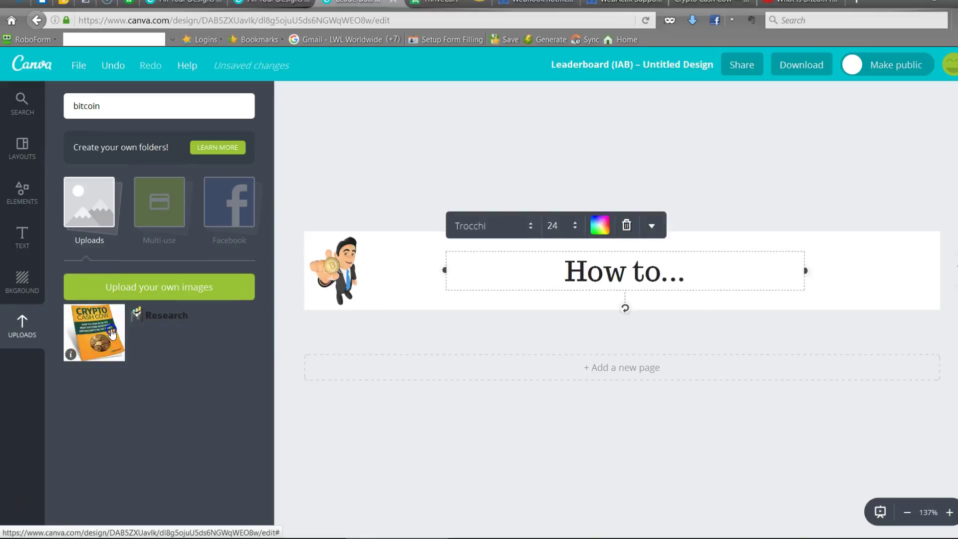
{"action": "left_click", "coordinate": [748, 285]}
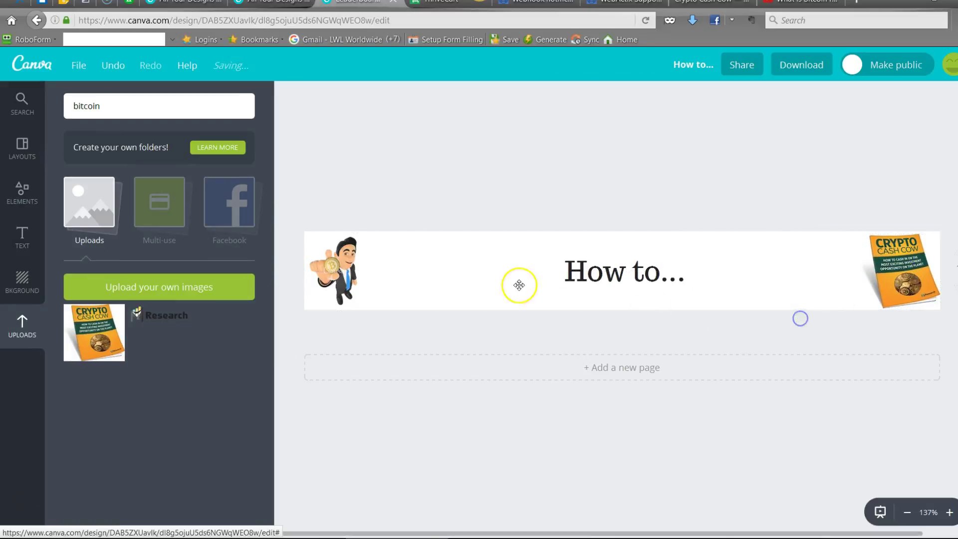
Step: Delete the book cover, the 'How to...' text and the cartoon businessman from the banner
{"action": "left_click", "coordinate": [31, 151]}
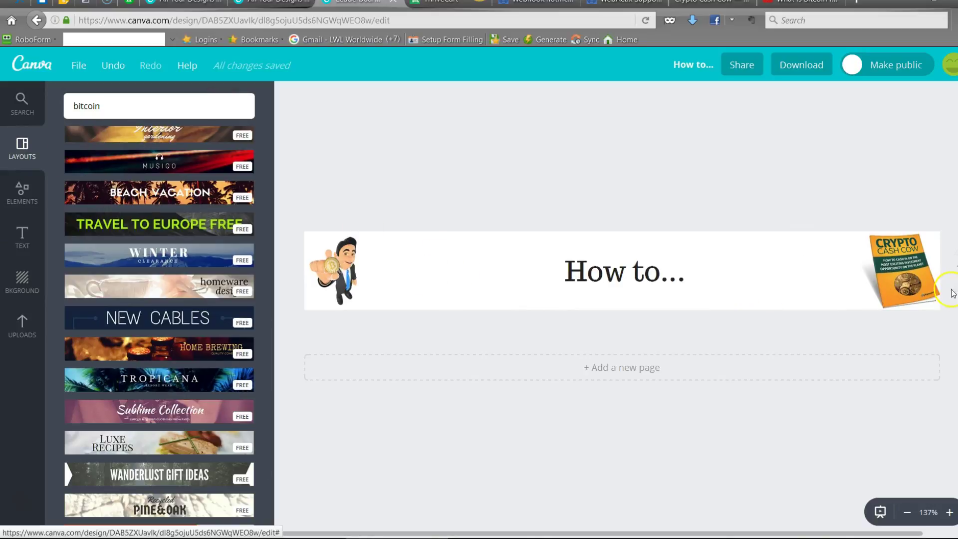
{"action": "left_click", "coordinate": [928, 280]}
{"action": "key", "text": "Delete"}
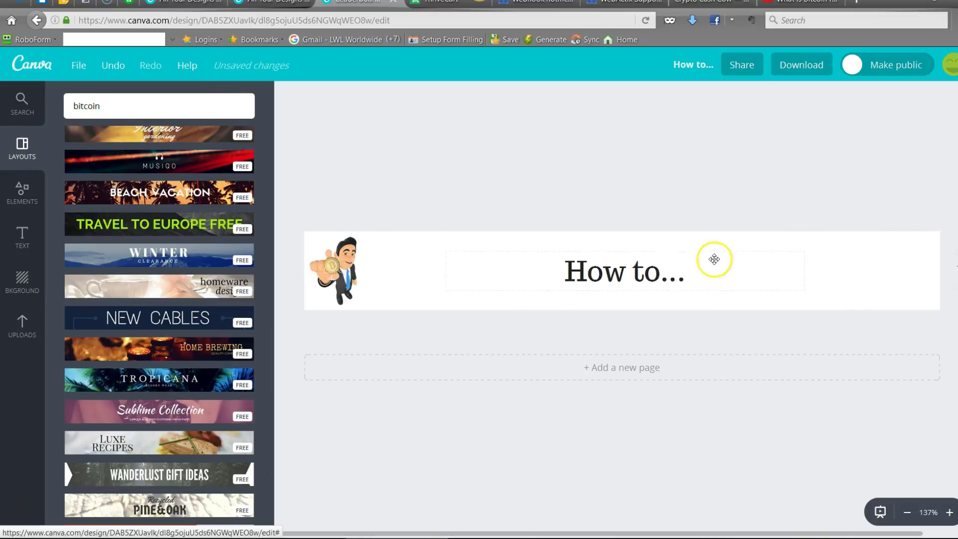
{"action": "left_click", "coordinate": [644, 275]}
{"action": "left_click", "coordinate": [624, 225]}
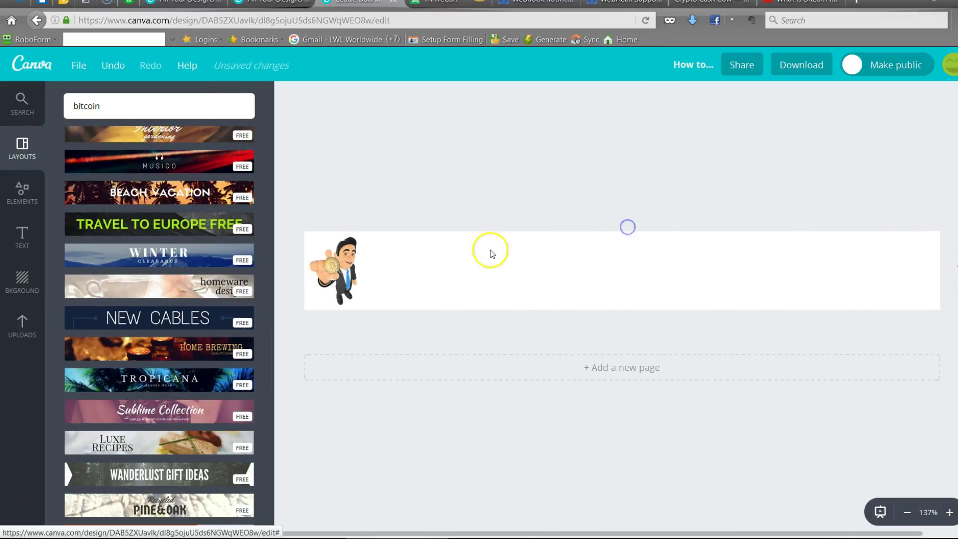
{"action": "left_click", "coordinate": [332, 265]}
{"action": "left_click", "coordinate": [485, 208]}
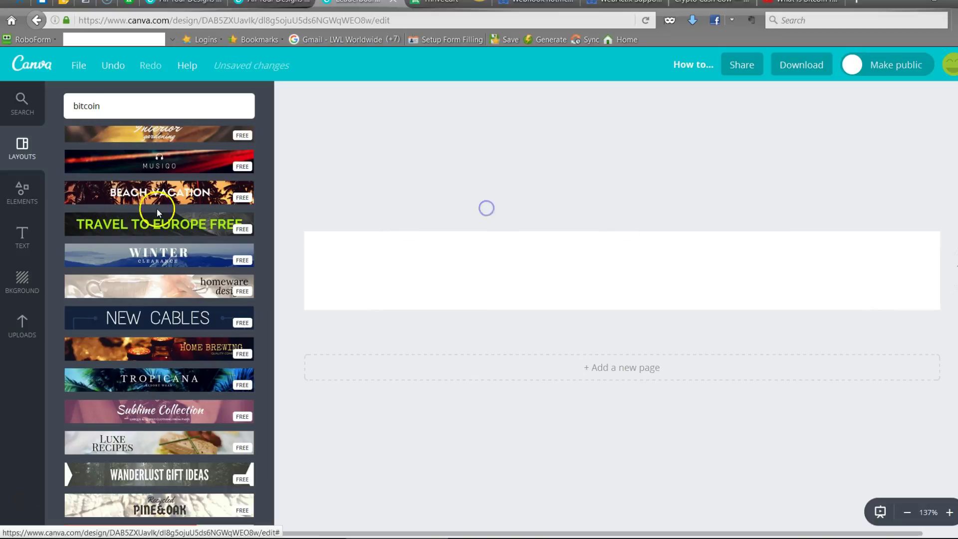
Step: Apply the 'Travel to Europe' free layout, check the headline's formatting options, then delete the headline
{"action": "left_click", "coordinate": [148, 227]}
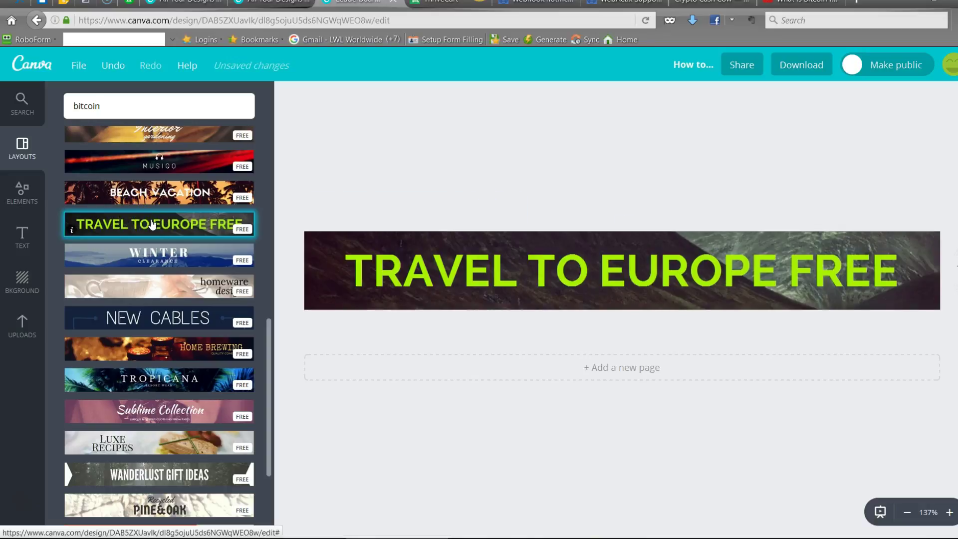
{"action": "left_click", "coordinate": [462, 278]}
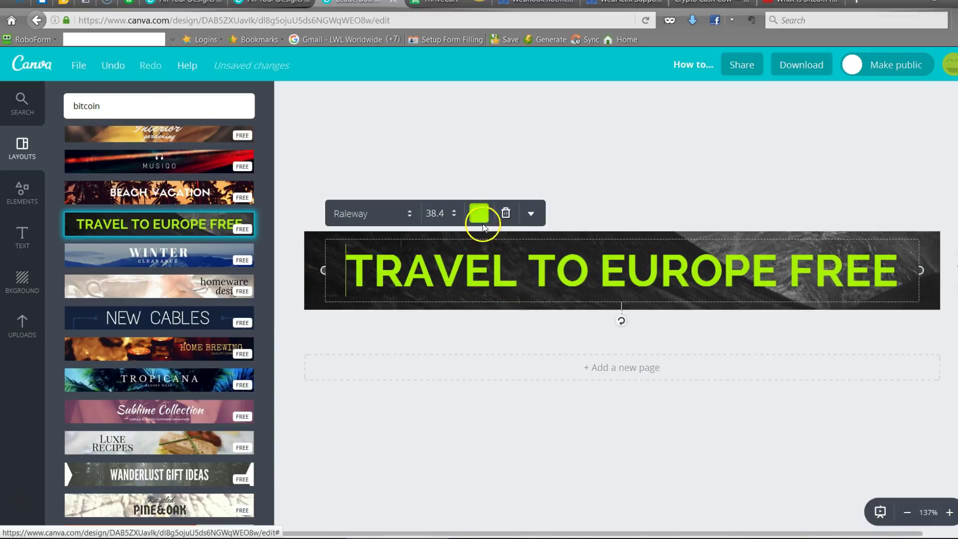
{"action": "left_click", "coordinate": [528, 214]}
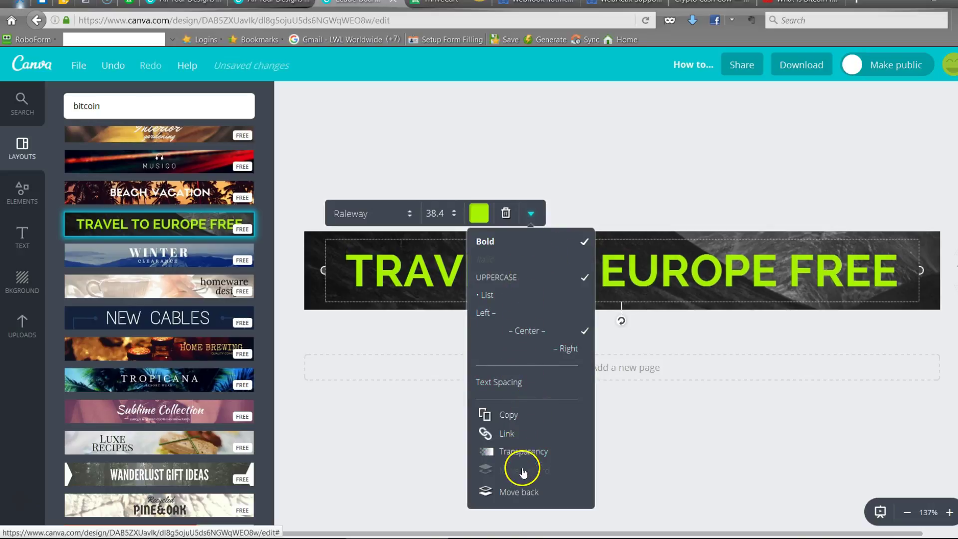
{"action": "left_click", "coordinate": [422, 290]}
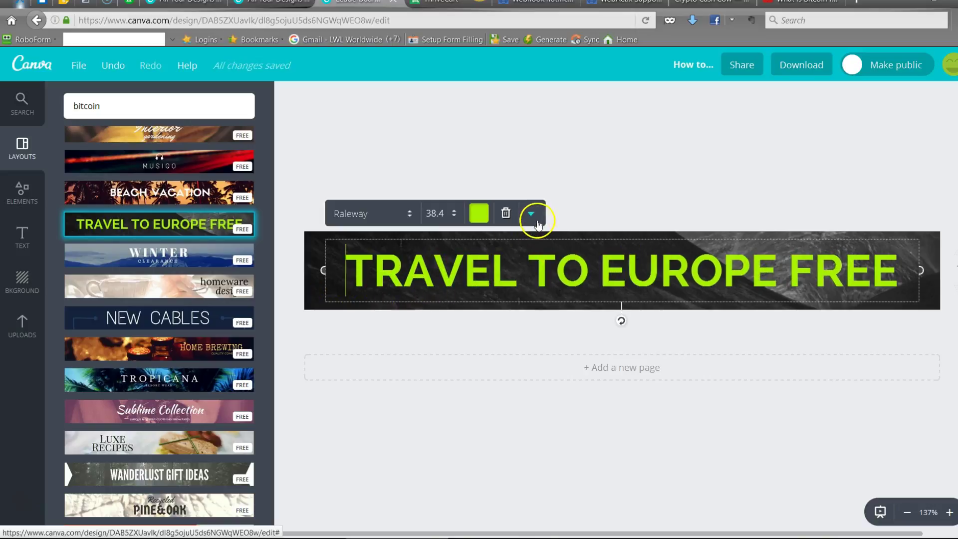
{"action": "left_click", "coordinate": [507, 215]}
Step: Try orange and red background fills, then remove the fill to reveal the sky-and-hills image
{"action": "left_click", "coordinate": [633, 274]}
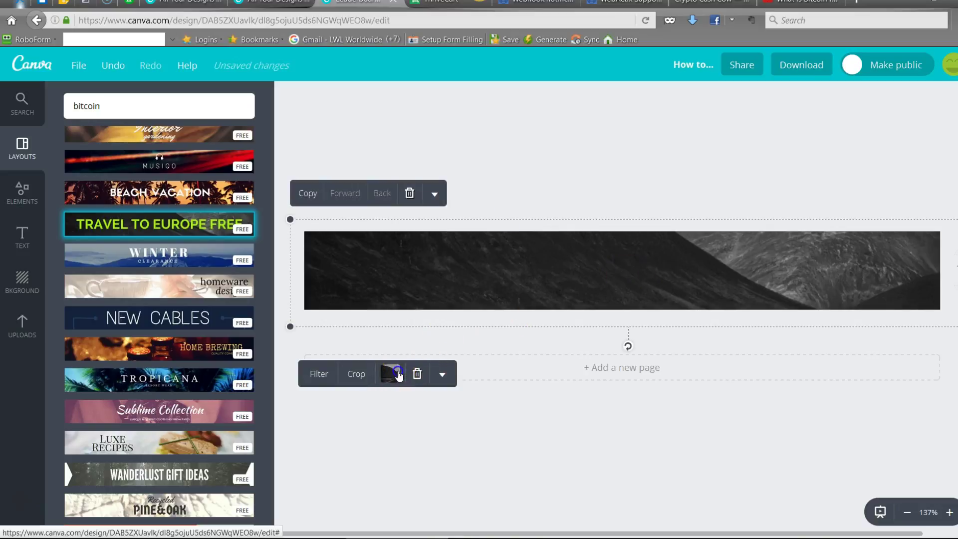
{"action": "left_click", "coordinate": [397, 374]}
{"action": "left_click", "coordinate": [366, 275]}
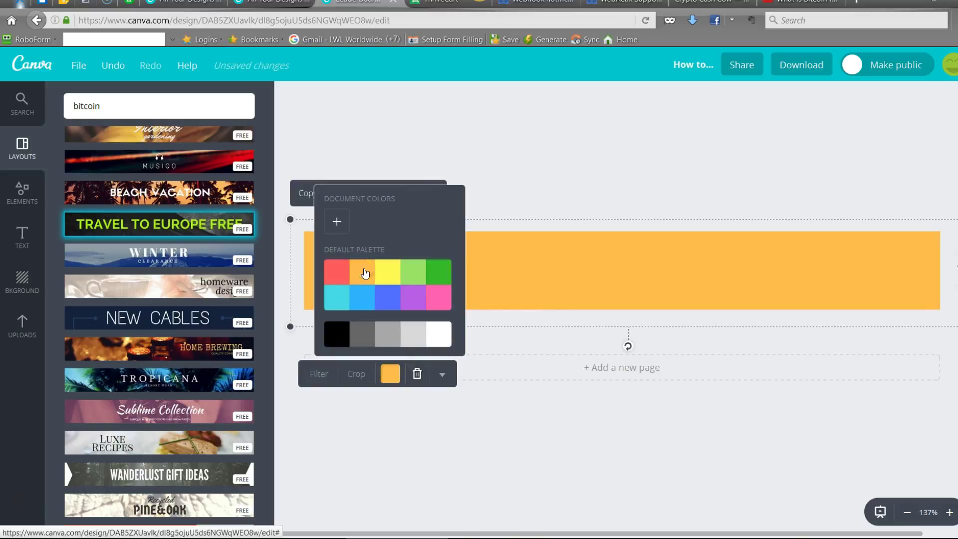
{"action": "left_click", "coordinate": [332, 280]}
{"action": "left_click", "coordinate": [419, 376]}
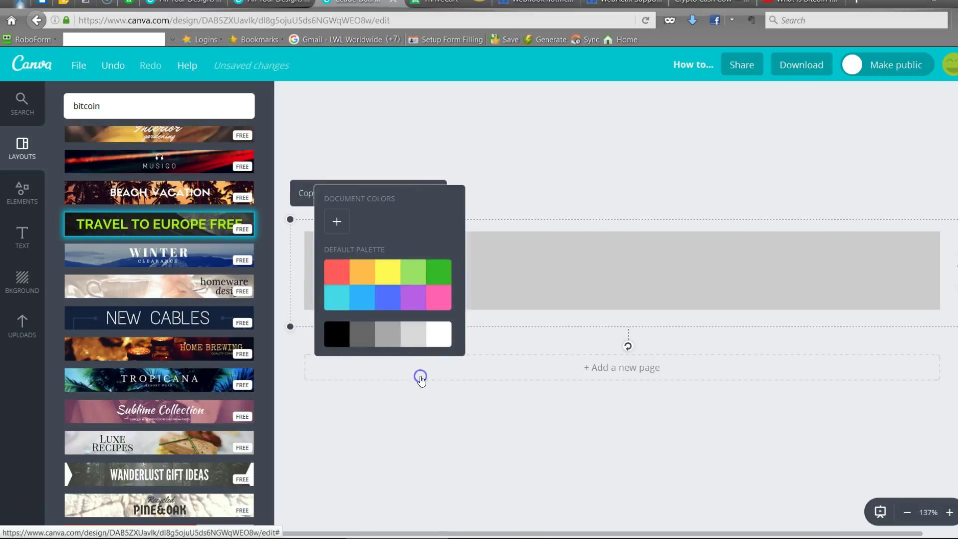
{"action": "left_click", "coordinate": [449, 298]}
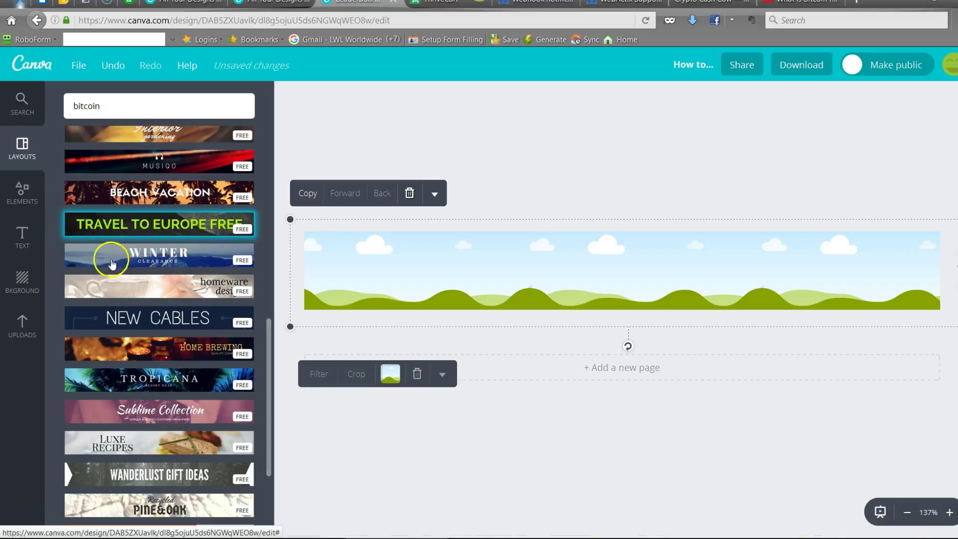
Step: Trial dark and teal background tiles, keep the sky-and-hills image, and view 728×90px file details
{"action": "left_click", "coordinate": [22, 285]}
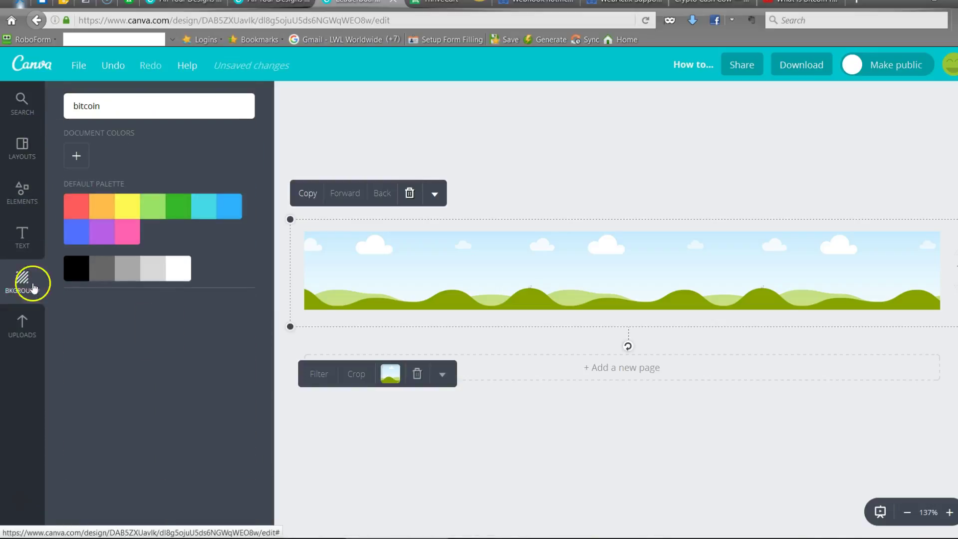
{"action": "left_click", "coordinate": [227, 335]}
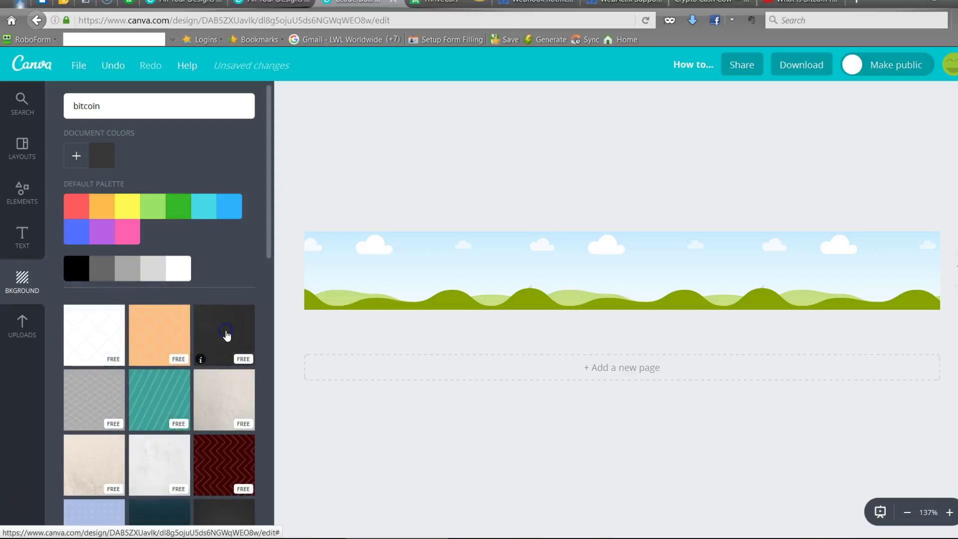
{"action": "left_click", "coordinate": [162, 402]}
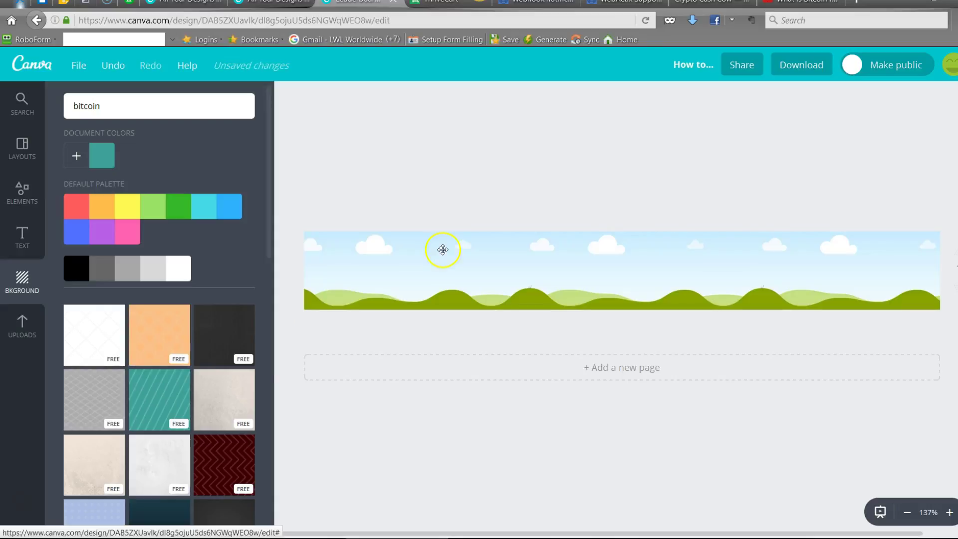
{"action": "left_click", "coordinate": [427, 294]}
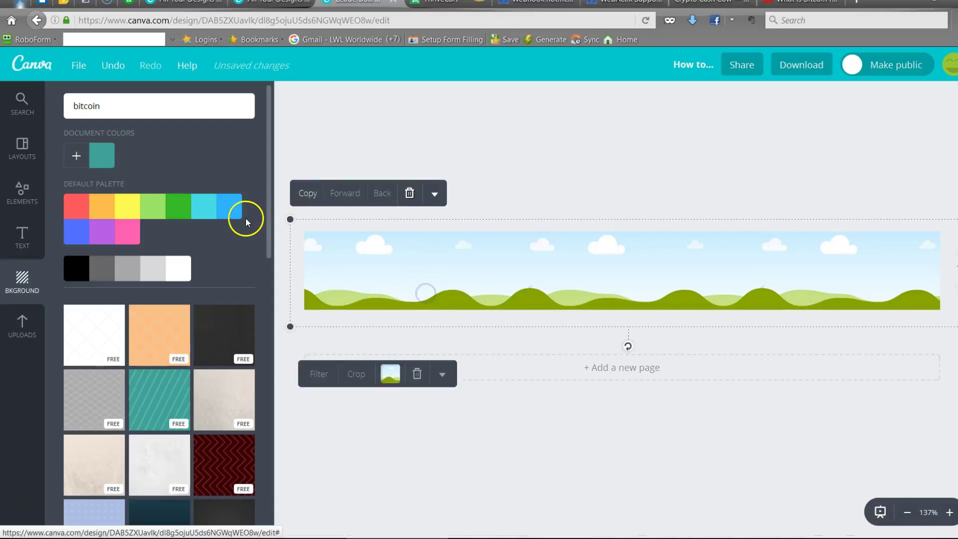
{"action": "left_click", "coordinate": [78, 66]}
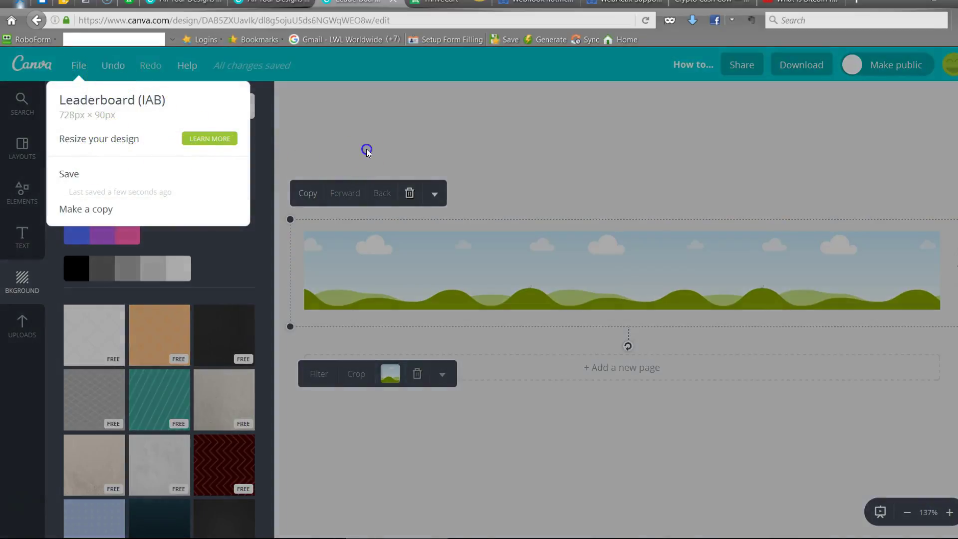
Step: Close and reopen the file details, then return to All your designs via the Canva logo
{"action": "left_click", "coordinate": [367, 150]}
{"action": "left_click", "coordinate": [78, 65]}
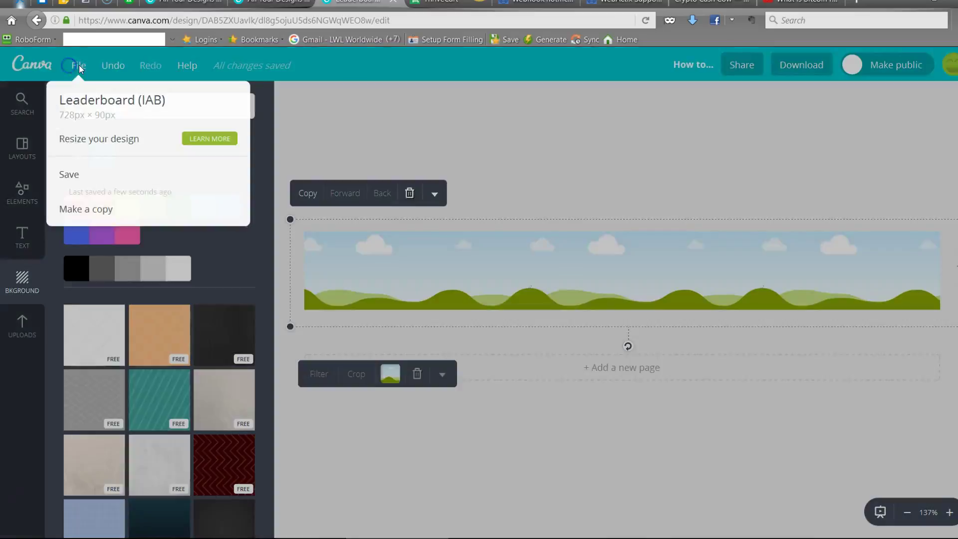
{"action": "left_click", "coordinate": [17, 66]}
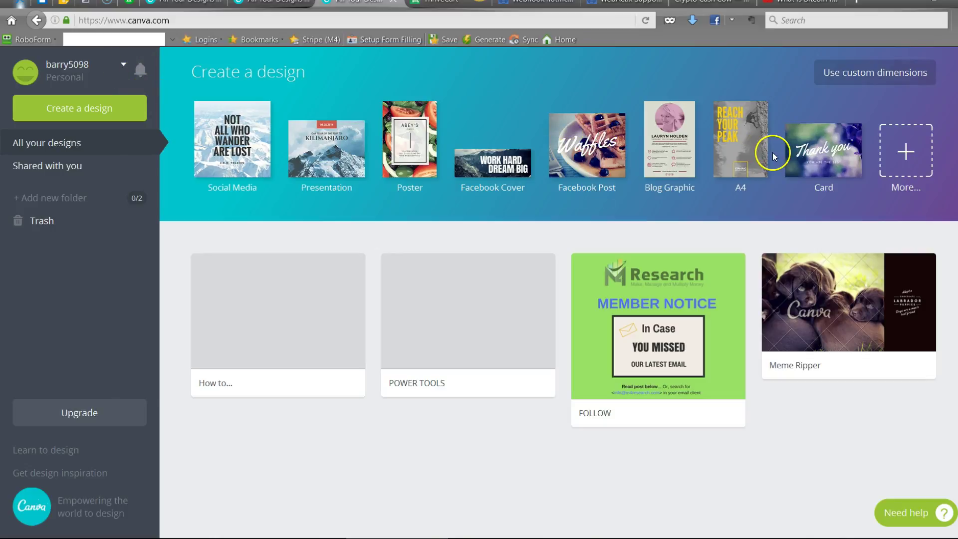
Step: Open More... under Create a design to see every design type category
{"action": "left_click", "coordinate": [903, 154]}
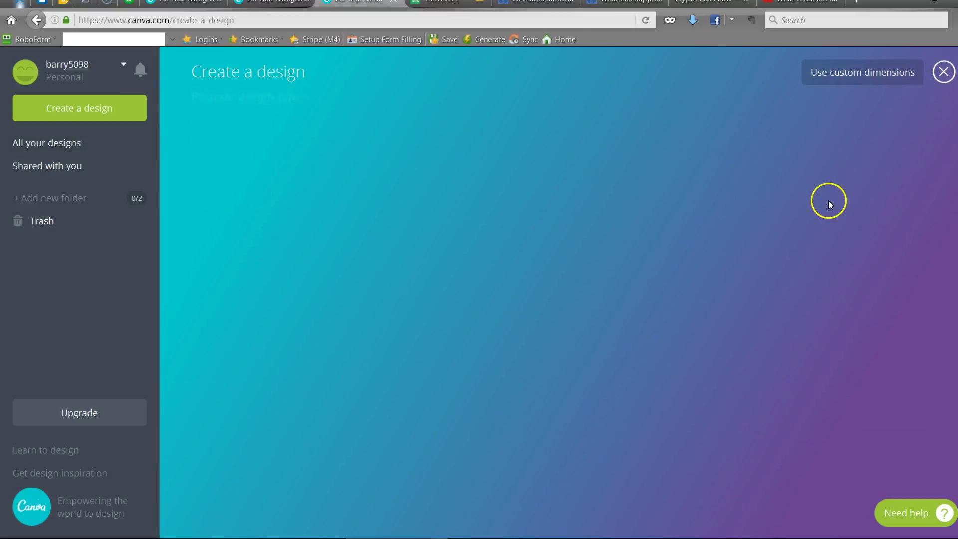
{"action": "scroll", "coordinate": [792, 241], "scroll_direction": "down", "scroll_amount": 2}
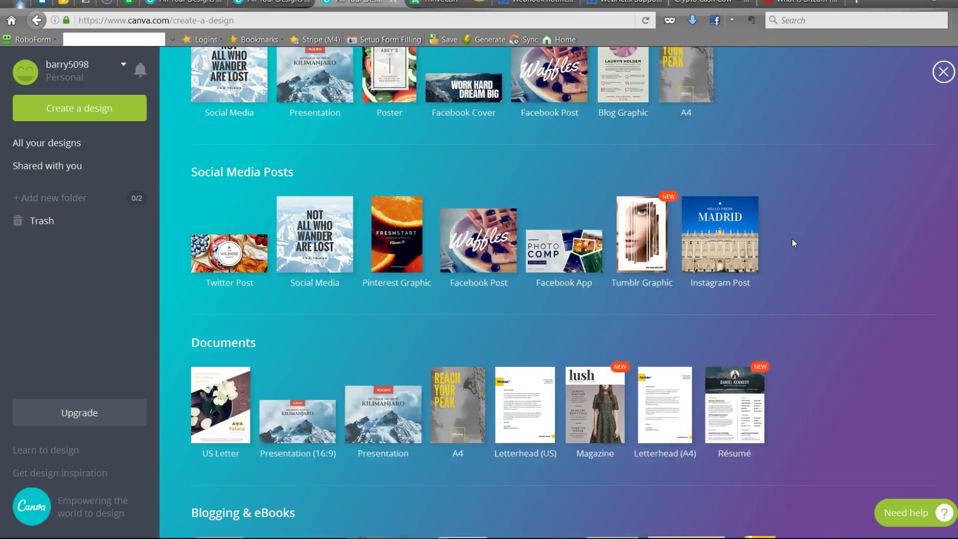
{"action": "scroll", "coordinate": [792, 242], "scroll_direction": "down", "scroll_amount": 4}
{"action": "scroll", "coordinate": [792, 241], "scroll_direction": "down", "scroll_amount": 3}
{"action": "scroll", "coordinate": [790, 242], "scroll_direction": "down", "scroll_amount": 3}
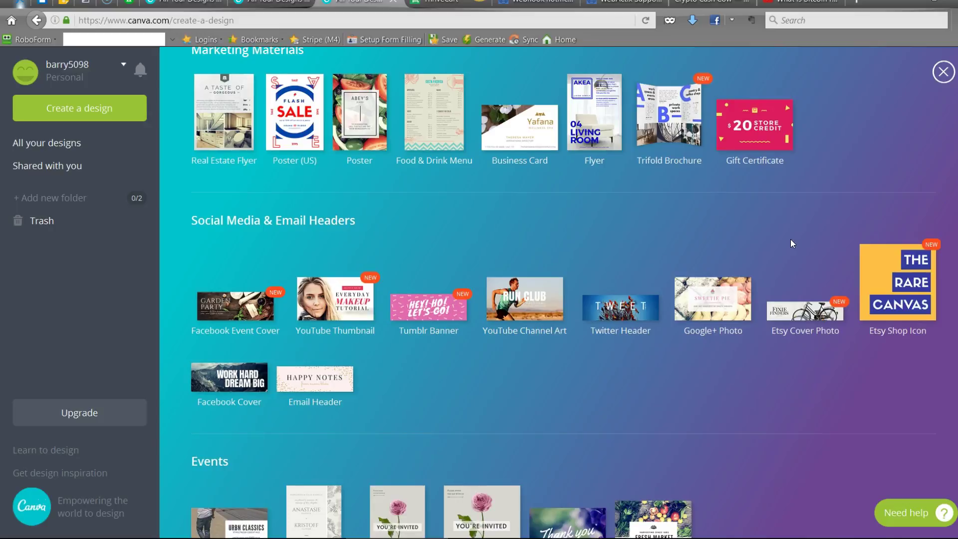
{"action": "scroll", "coordinate": [790, 244], "scroll_direction": "down", "scroll_amount": 2}
{"action": "scroll", "coordinate": [791, 243], "scroll_direction": "down", "scroll_amount": 1}
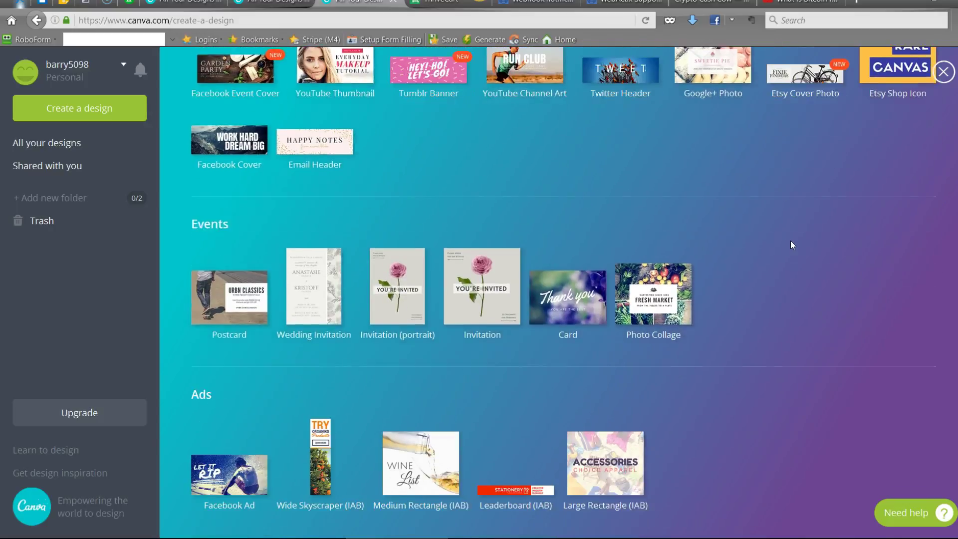
{"action": "scroll", "coordinate": [764, 258], "scroll_direction": "up", "scroll_amount": 4}
{"action": "scroll", "coordinate": [765, 258], "scroll_direction": "up", "scroll_amount": 3}
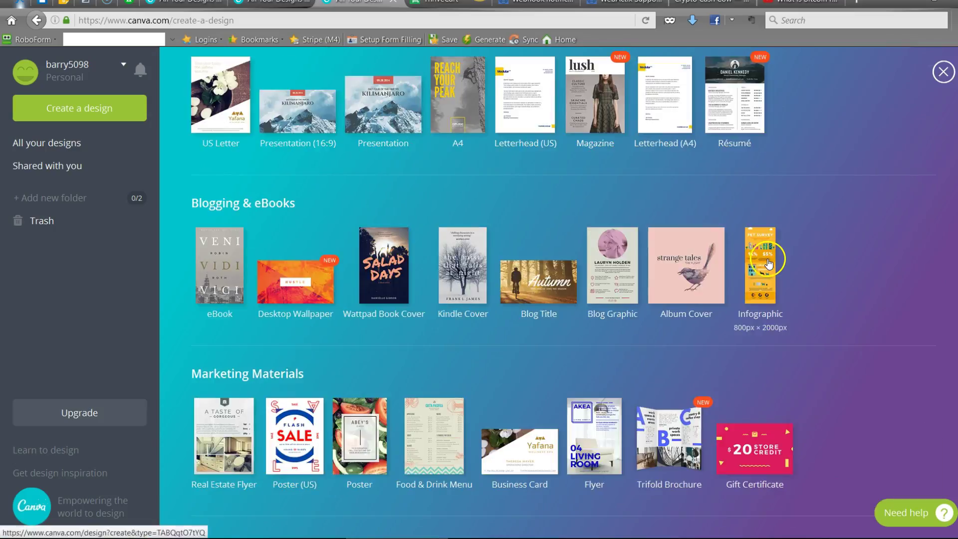
{"action": "scroll", "coordinate": [770, 262], "scroll_direction": "up", "scroll_amount": 3}
{"action": "scroll", "coordinate": [786, 258], "scroll_direction": "up", "scroll_amount": 1}
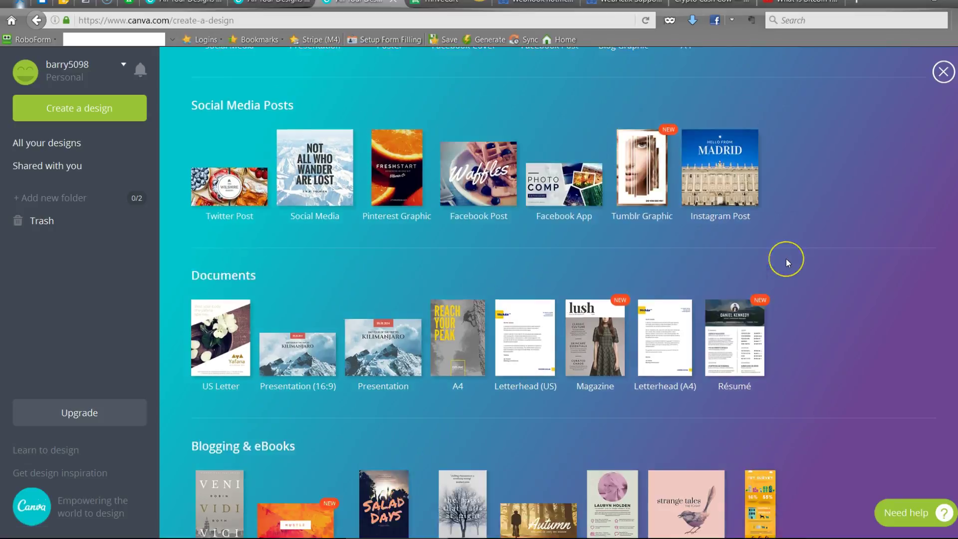
{"action": "scroll", "coordinate": [786, 258], "scroll_direction": "up", "scroll_amount": 1}
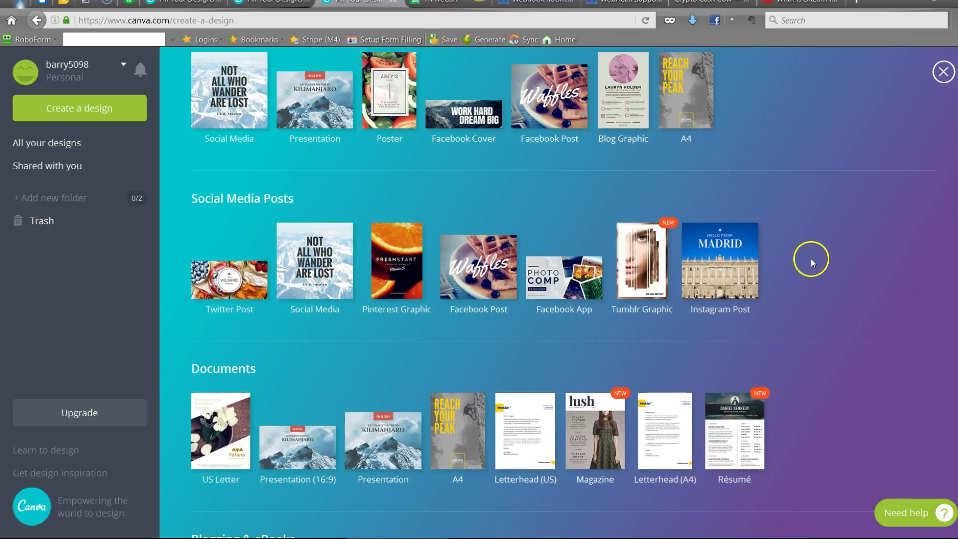
{"action": "scroll", "coordinate": [813, 260], "scroll_direction": "up", "scroll_amount": 1}
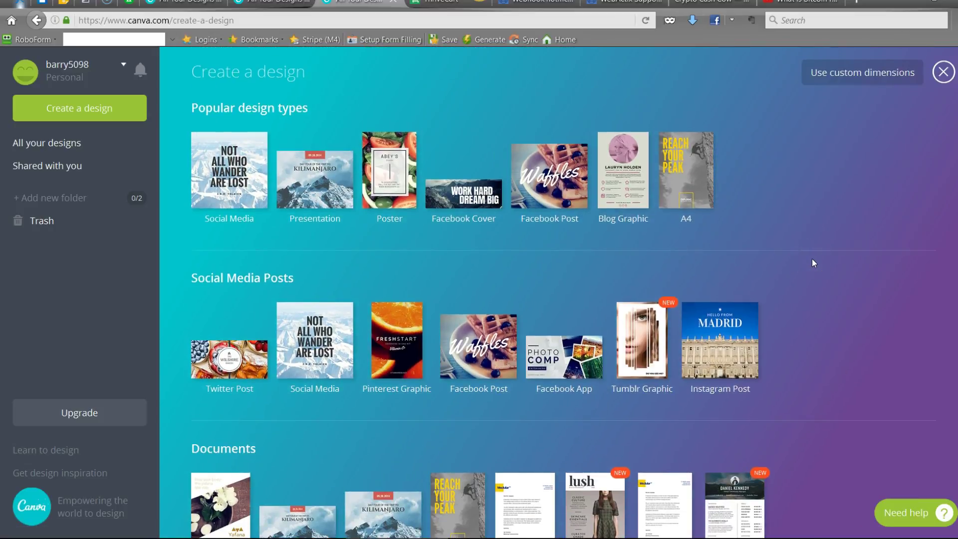